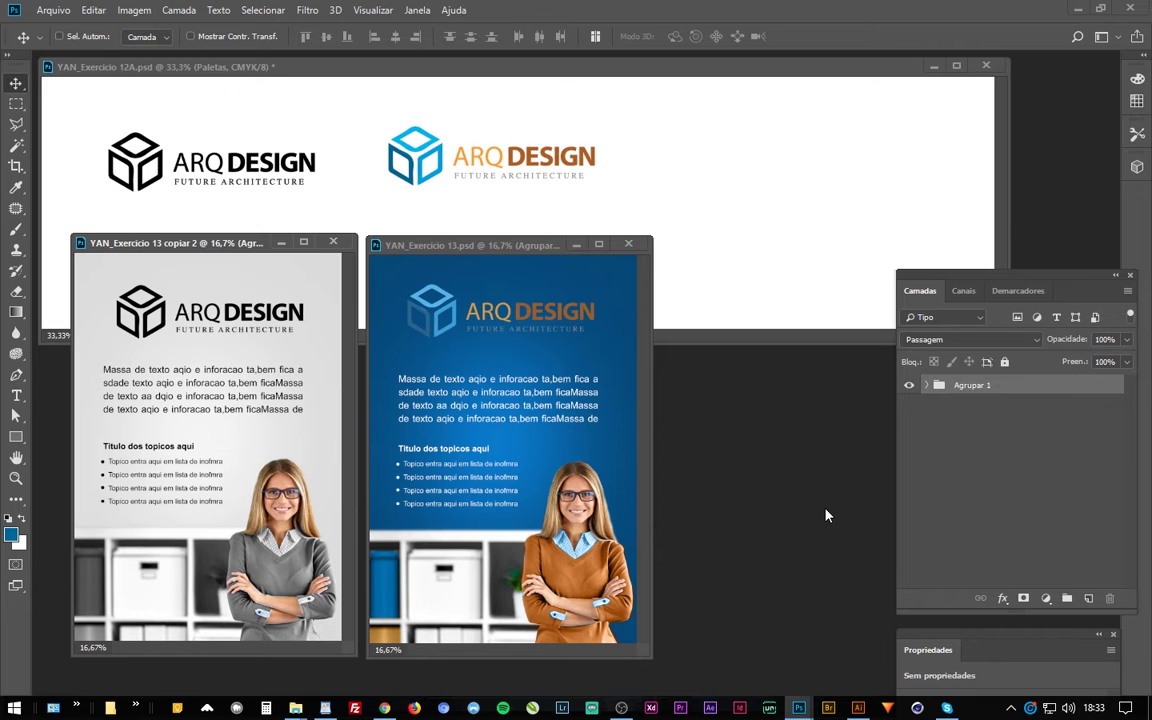
Step: Minimize the gray 'Exercicio 13 copiar 2' flyer window to reveal the Tríade swatches
click(282, 242)
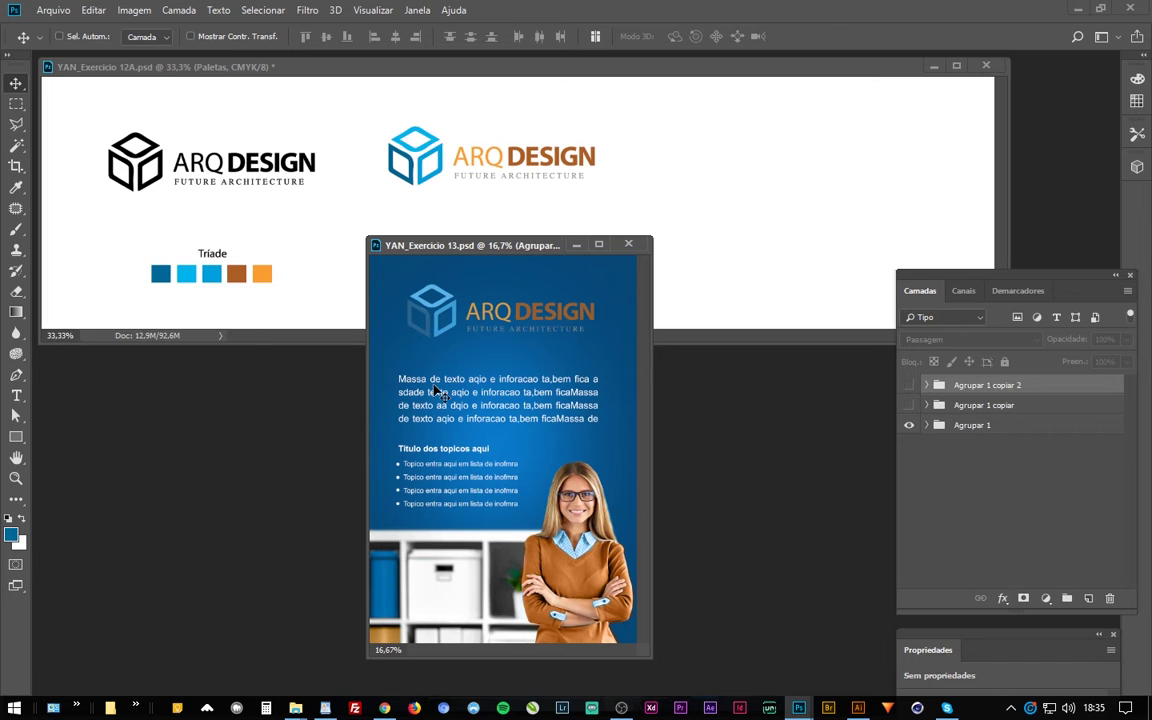
Step: Close the blue flyer and show the 'Editado copiar 3' blue logo variant on the 12A sheet
key(ctrl+w)
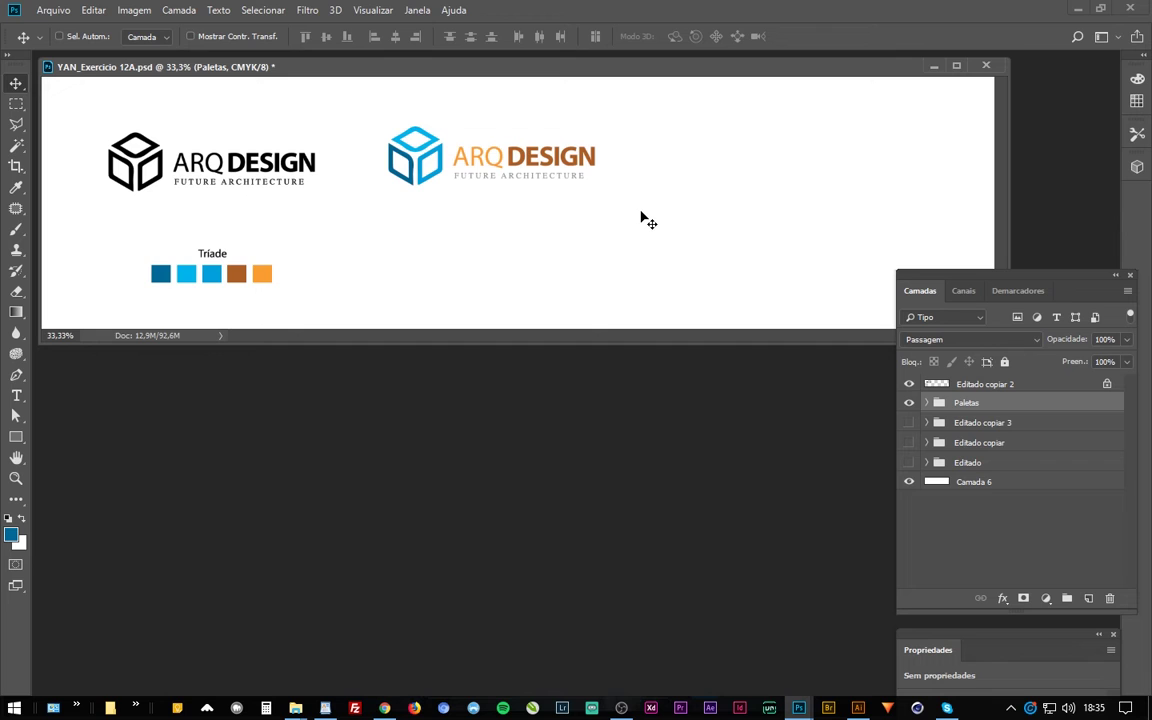
click(909, 422)
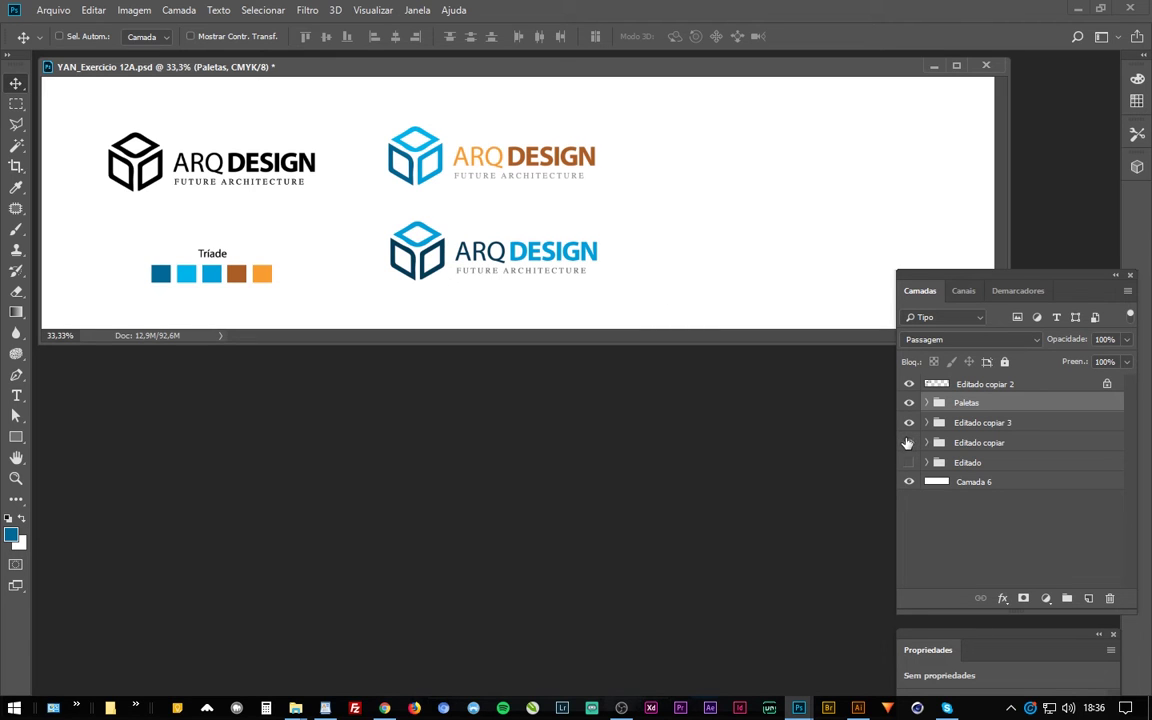
Step: Show the 'Editado copiar' and 'Editado' logo variants and move the Layers panel up and right
click(908, 443)
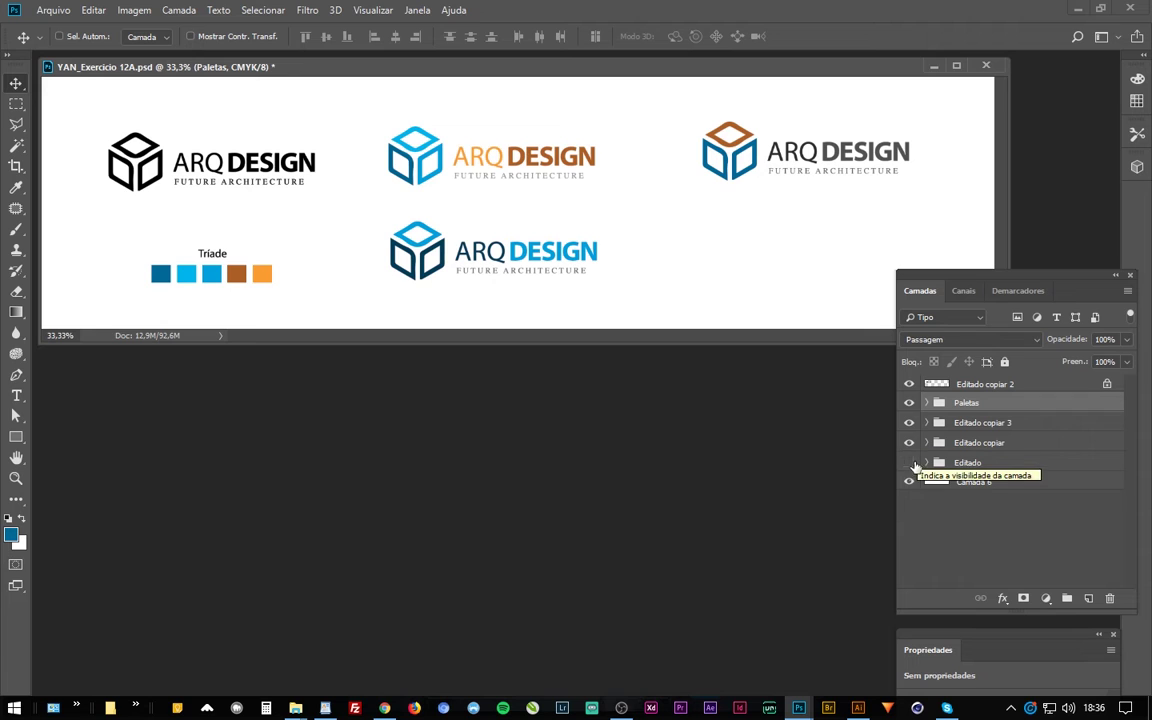
click(908, 463)
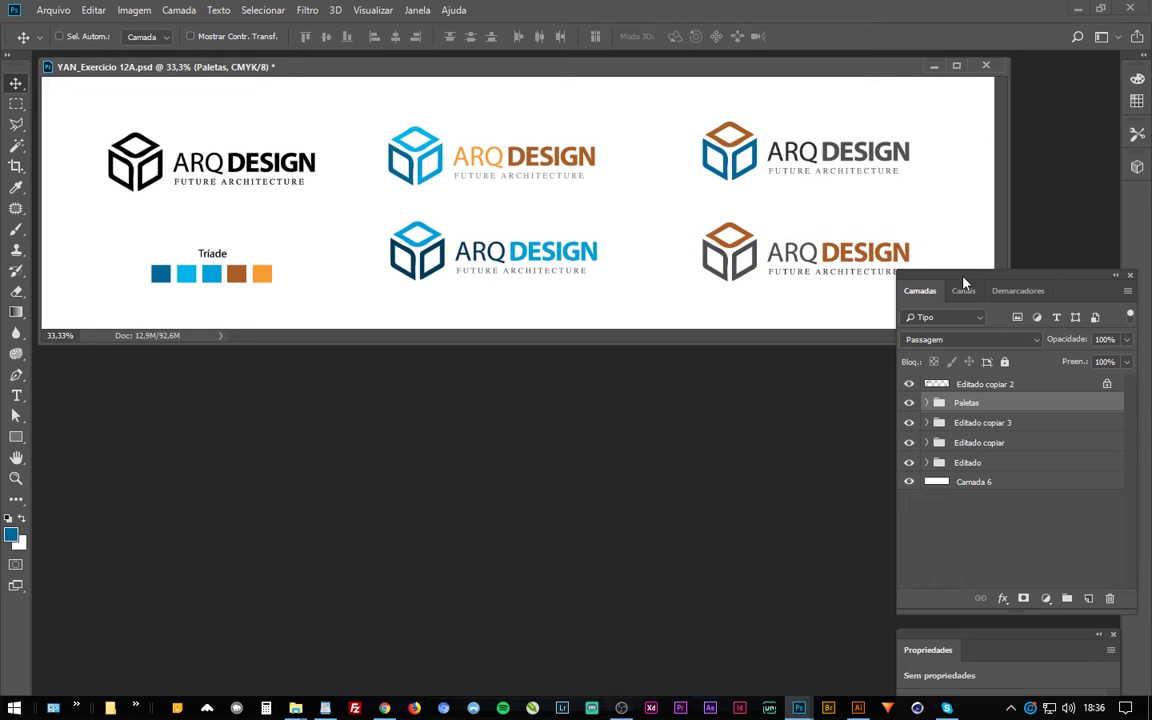
mouse_move(964, 283)
mouse_down()
mouse_move(997, 243)
mouse_move(977, 236)
mouse_up()
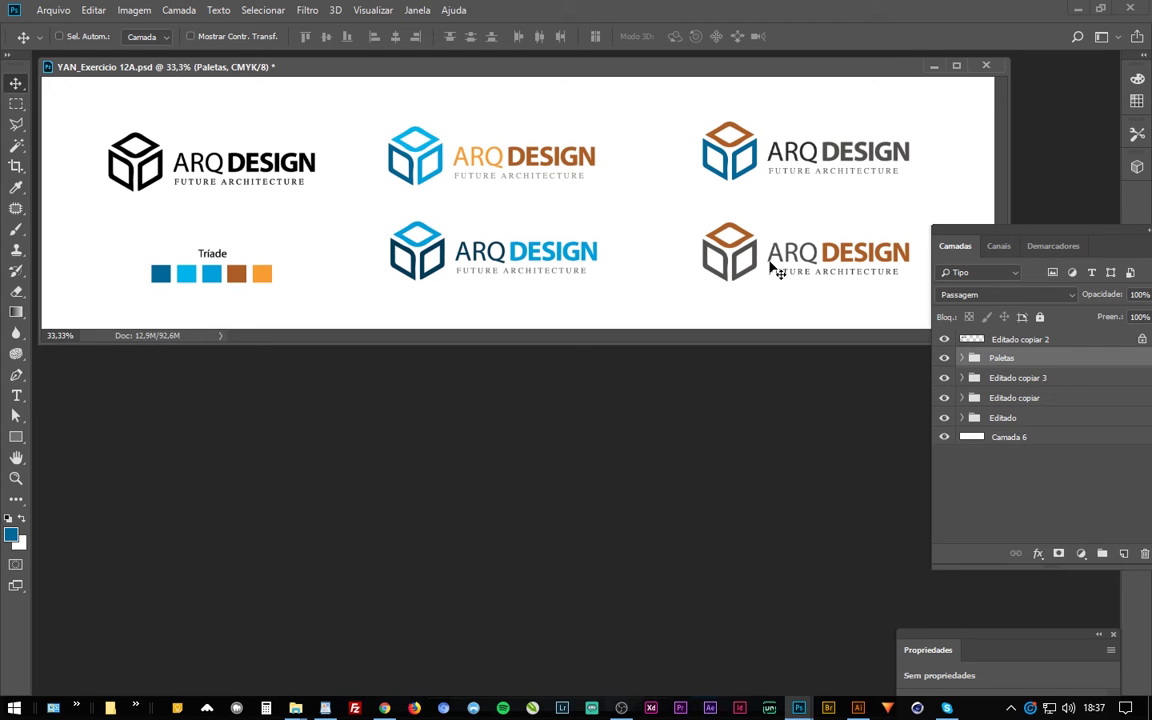
mouse_move(798, 708)
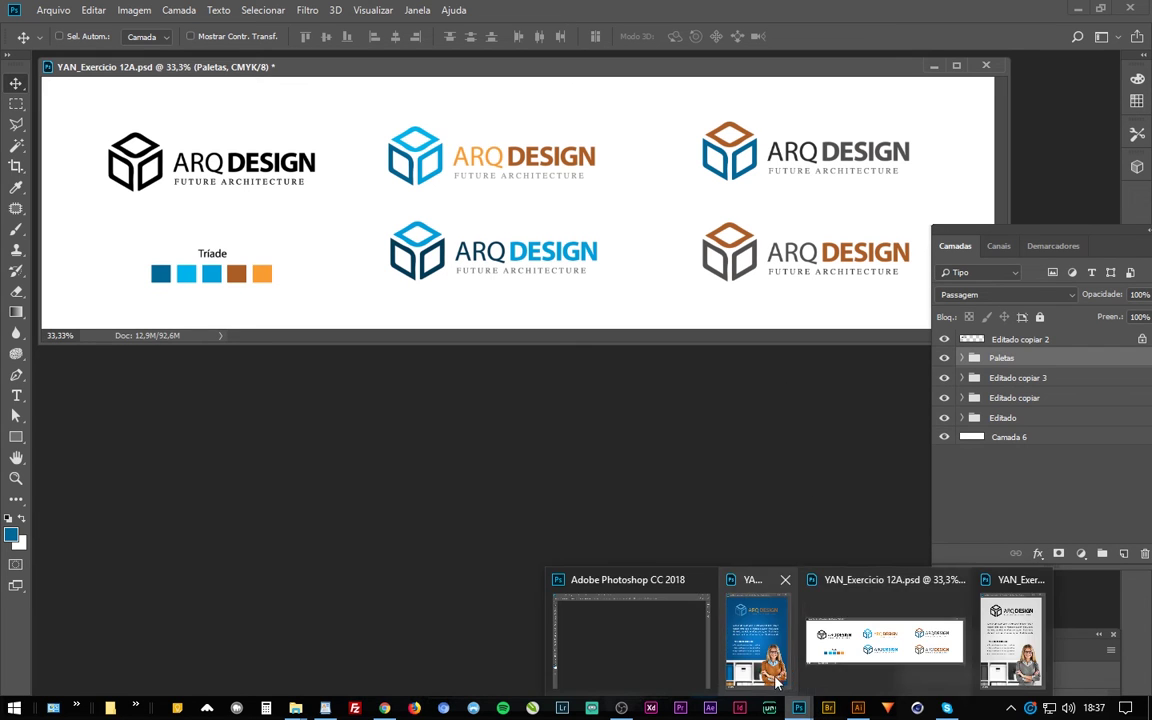
Step: Bring the blue flyer back to front, zoomed to 25% in full-screen mode
click(777, 683)
drag(510, 255, 500, 234)
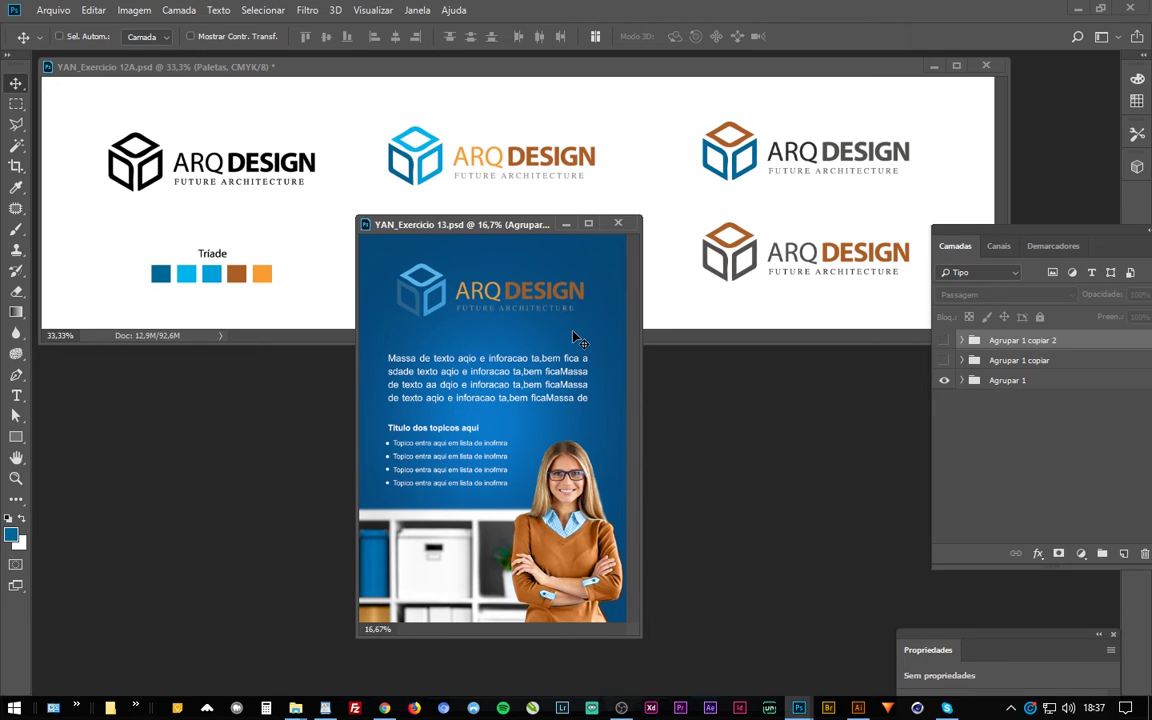
key(ctrl+plus)
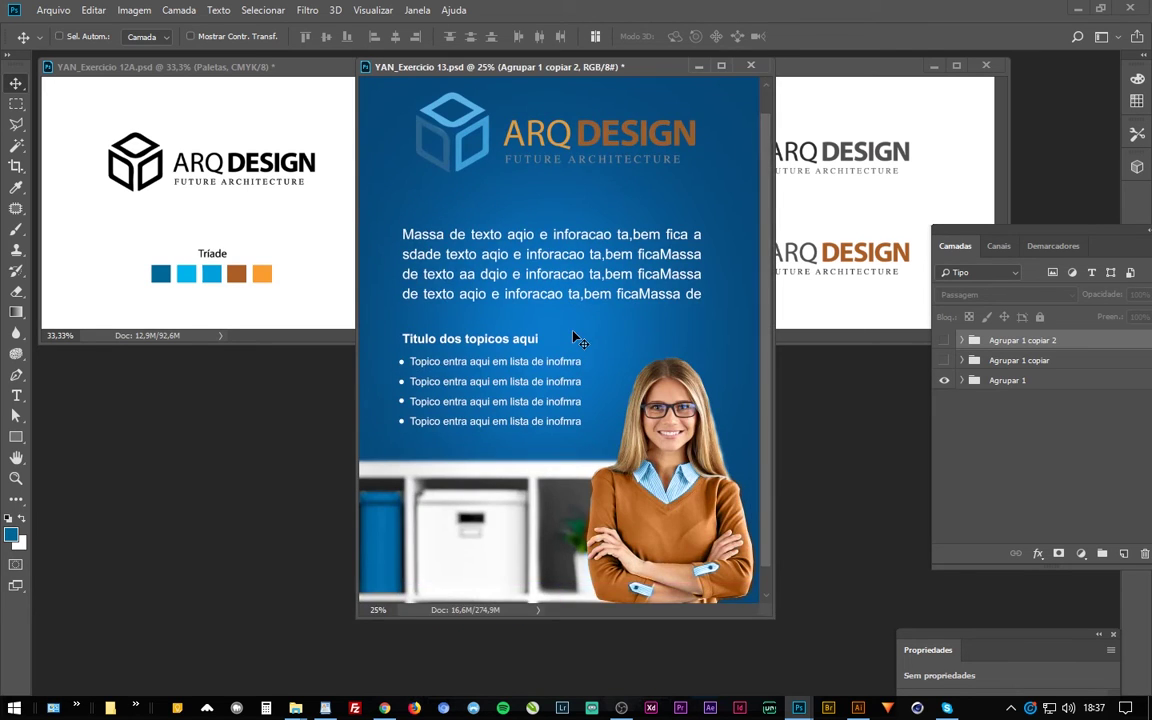
key(f)
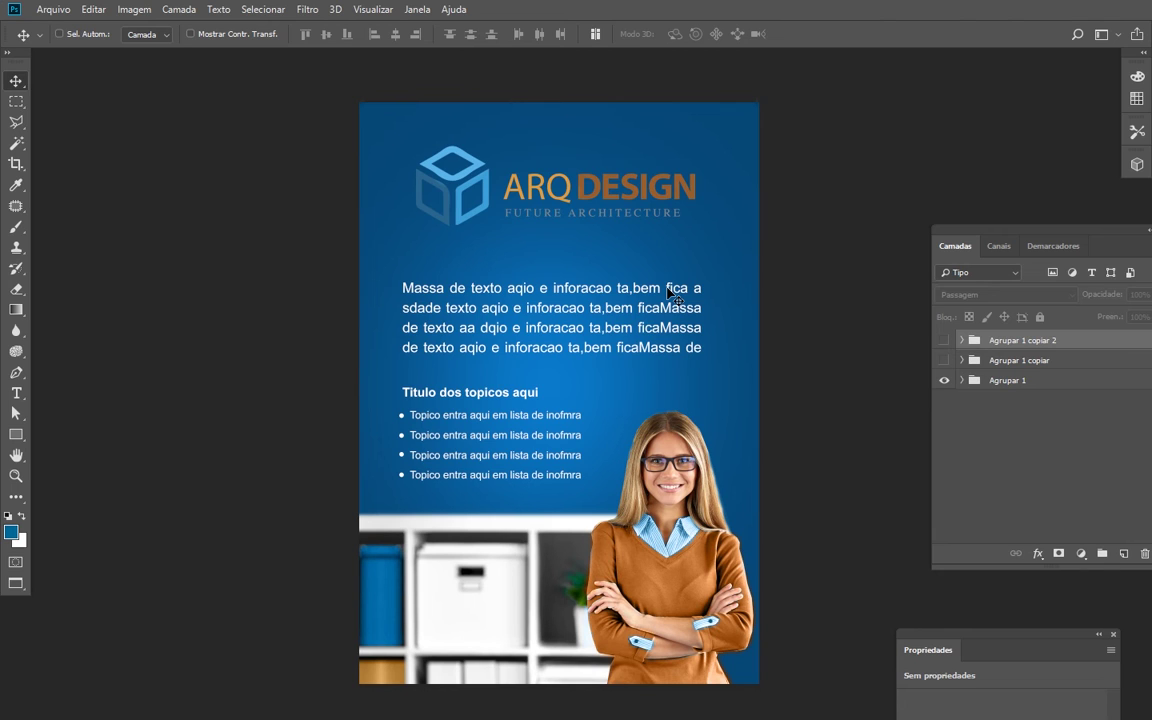
Step: Switch the flyer to its white-header blue variant using the group visibility toggles
click(945, 341)
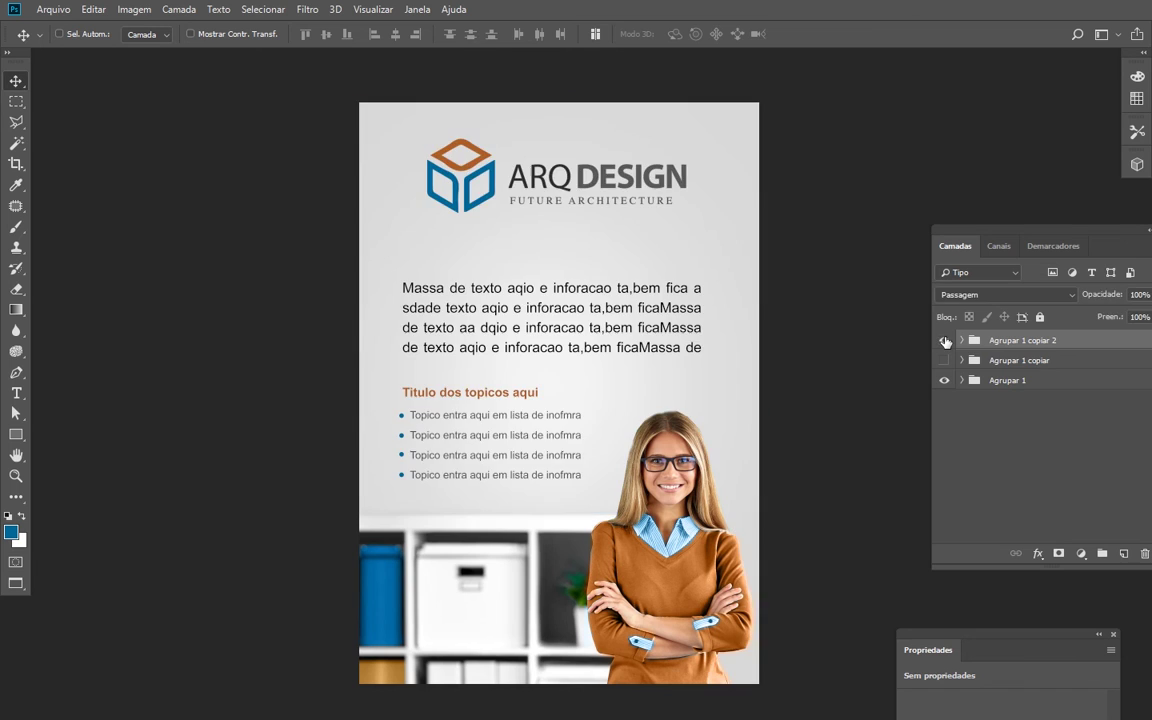
click(945, 341)
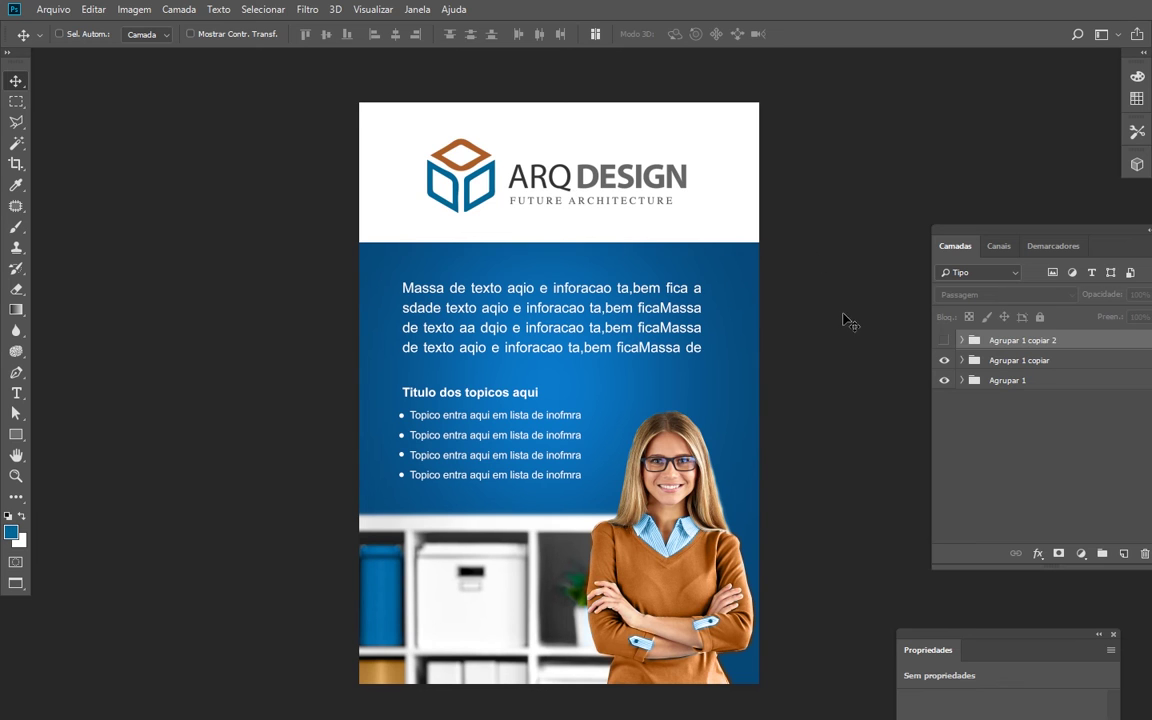
Step: Return to windowed view, zoom the flyer to 16.67% and place it left of the logo sheet
key(f)
key(f)
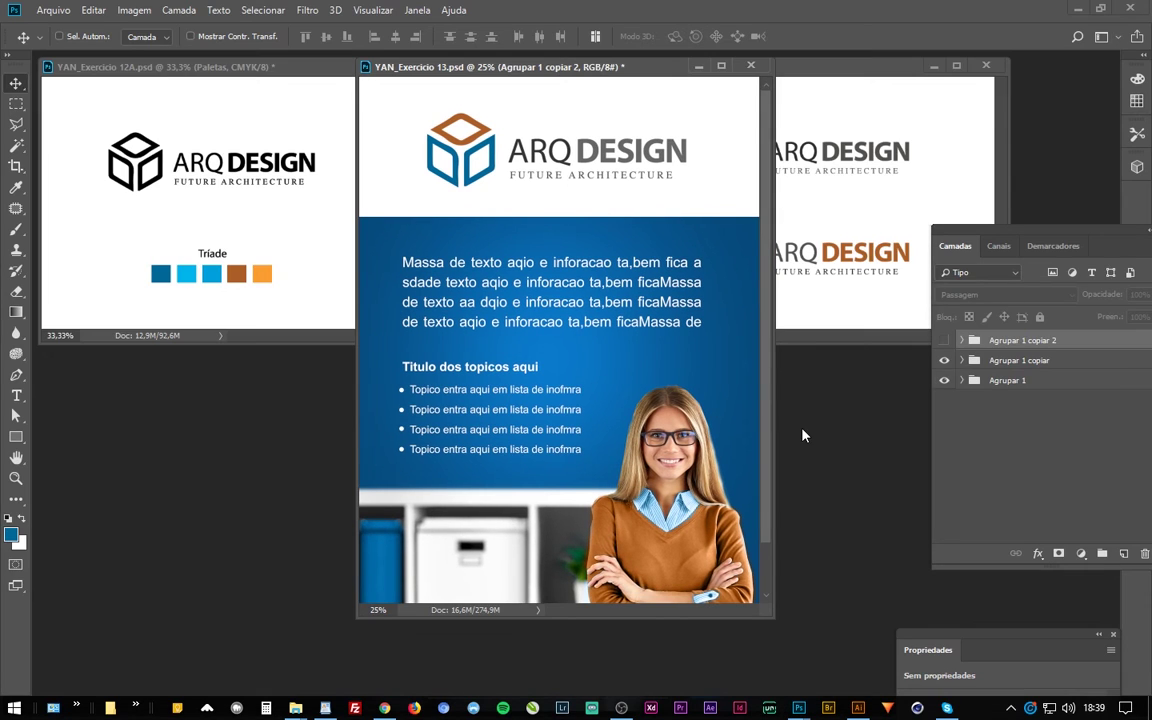
key(ctrl+minus)
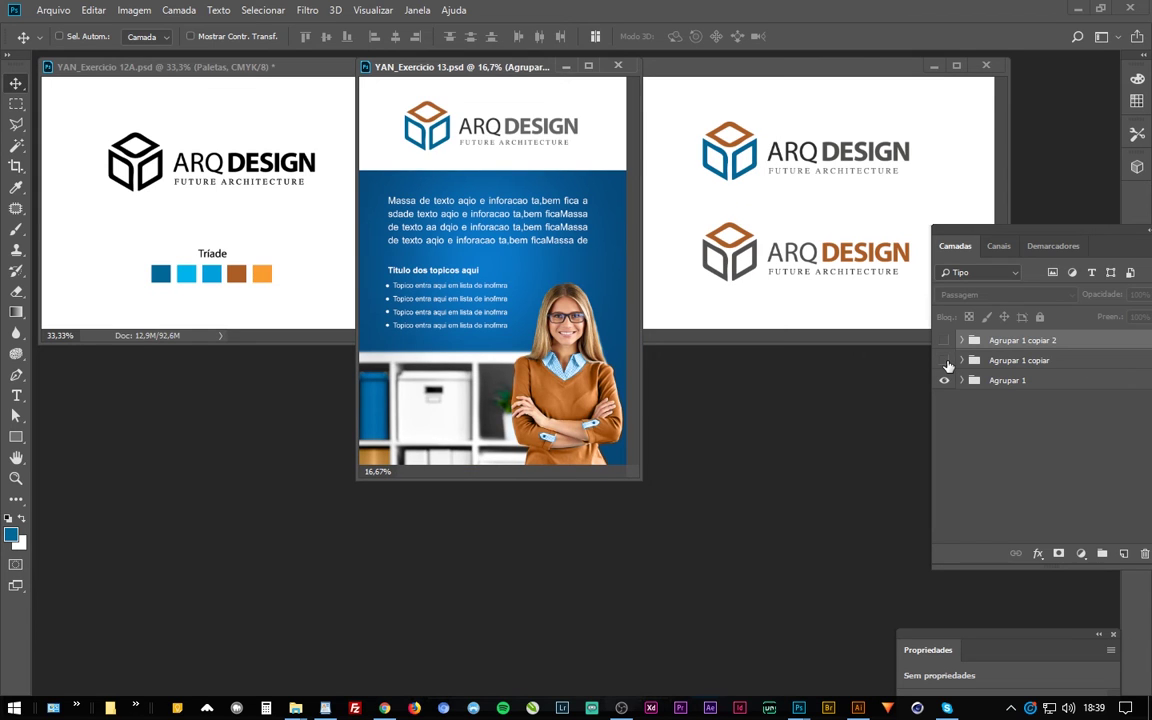
click(945, 361)
click(945, 362)
drag(519, 78, 511, 318)
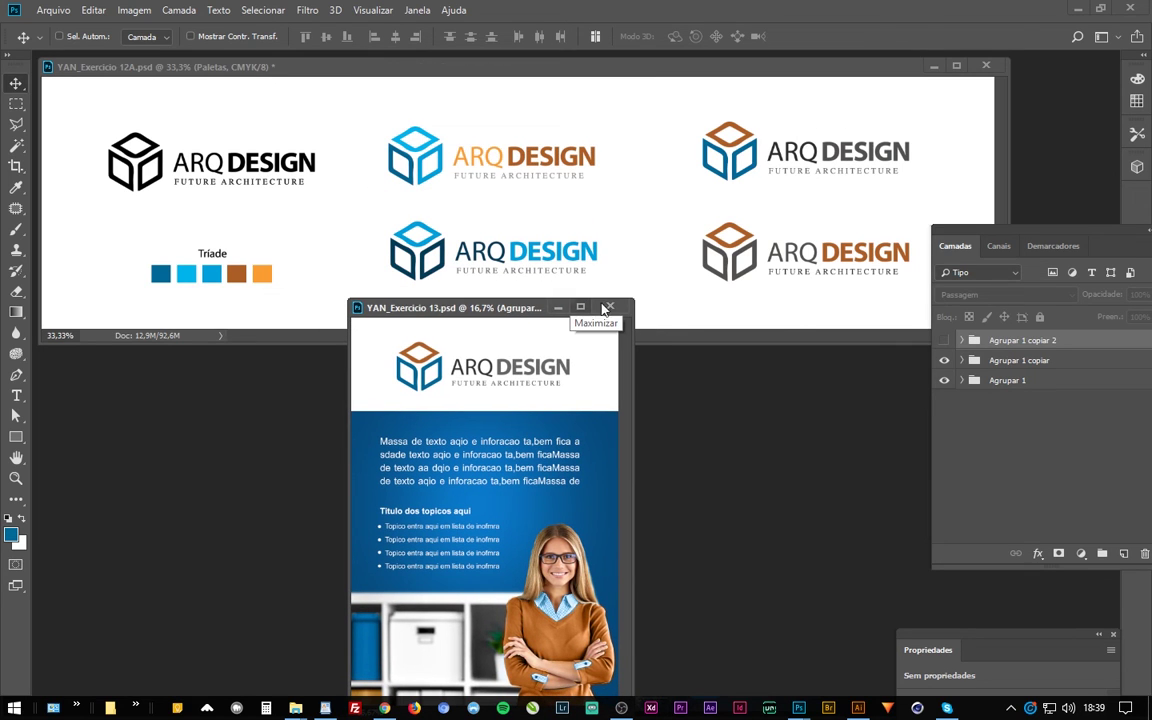
mouse_move(507, 308)
mouse_down()
mouse_move(229, 146)
mouse_move(223, 124)
mouse_up()
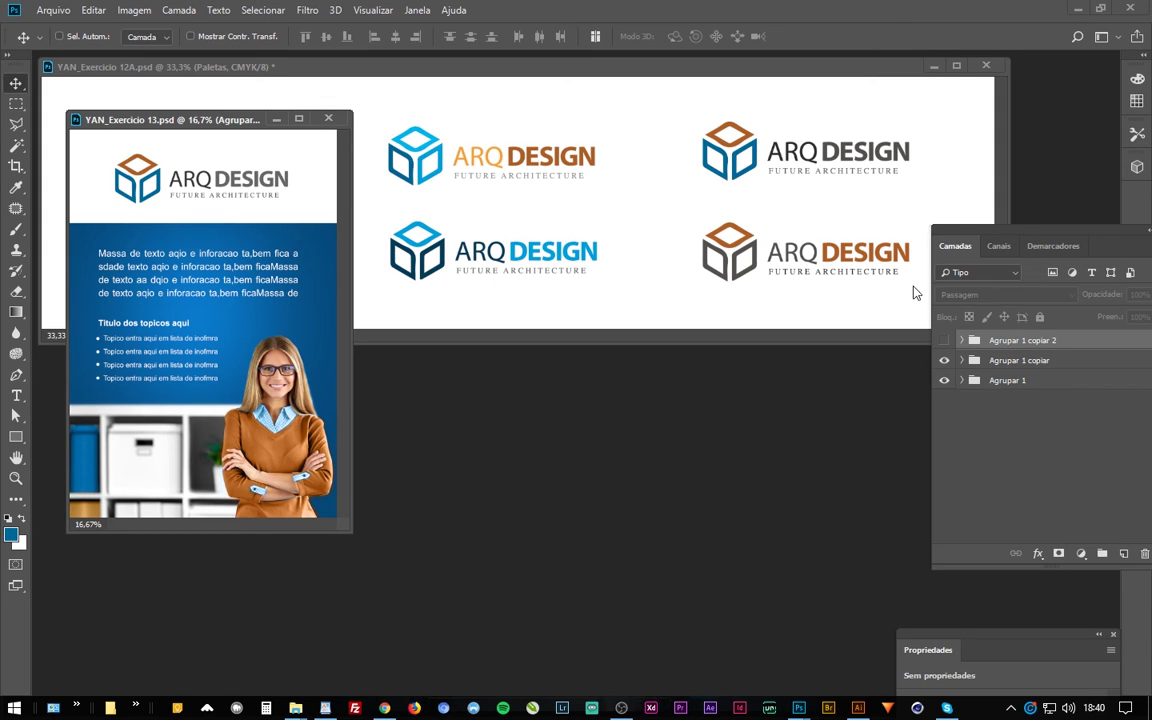
Step: Compare the flyer with and without 'Agrupar 1 copiar', leaving it hidden for the blue version
click(944, 360)
click(944, 360)
click(944, 361)
click(944, 361)
click(945, 362)
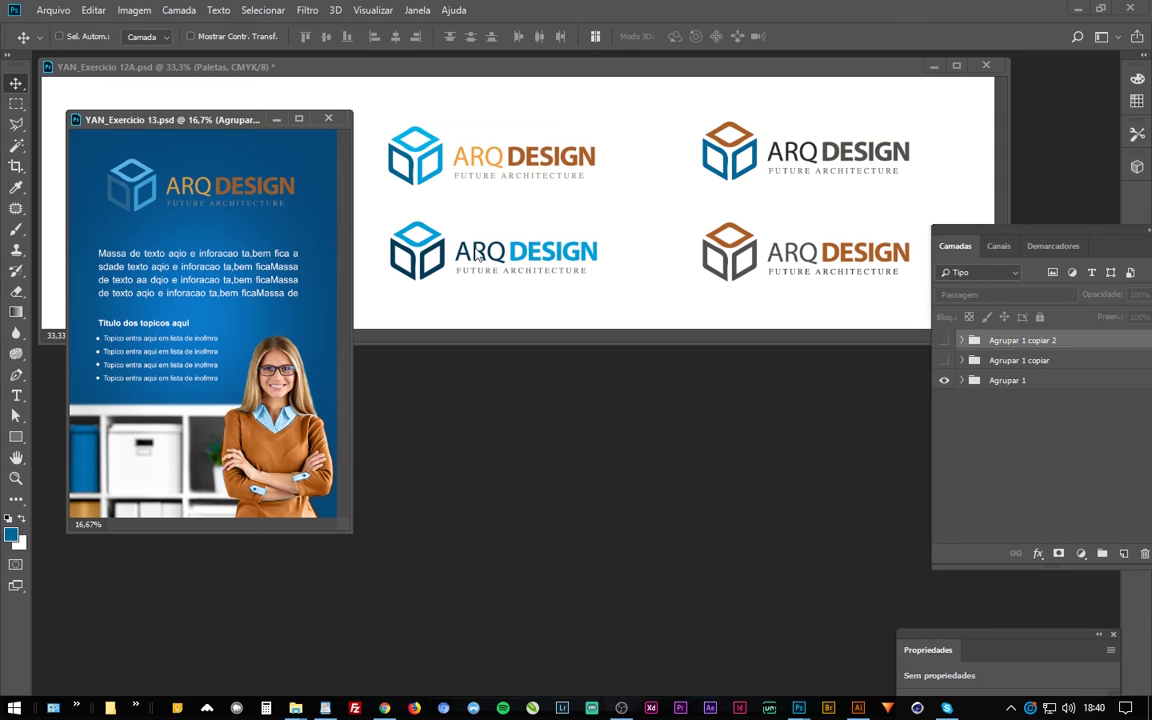
Step: Drag the YAN_Exercicio 13.psd flyer window down below the 12A canvas
drag(200, 119, 208, 357)
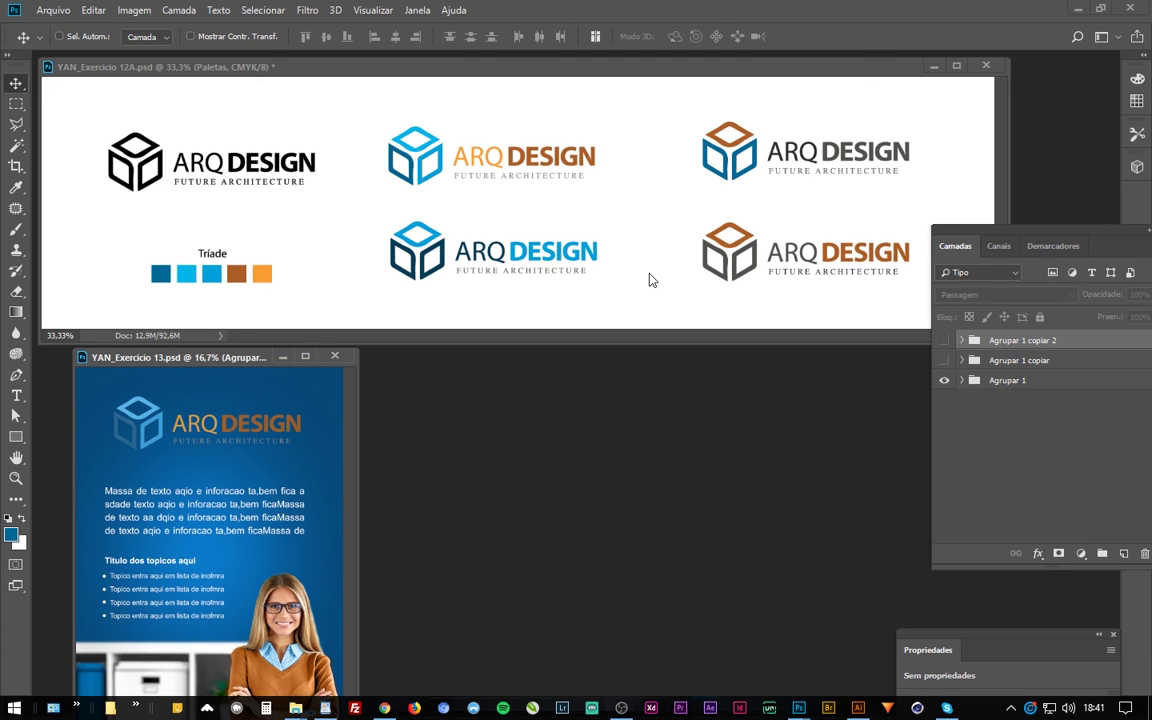
Step: Show the light-grey 'Agrupar 1 copiar 2' flyer variant, comparing it against the blue version
drag(153, 370, 145, 243)
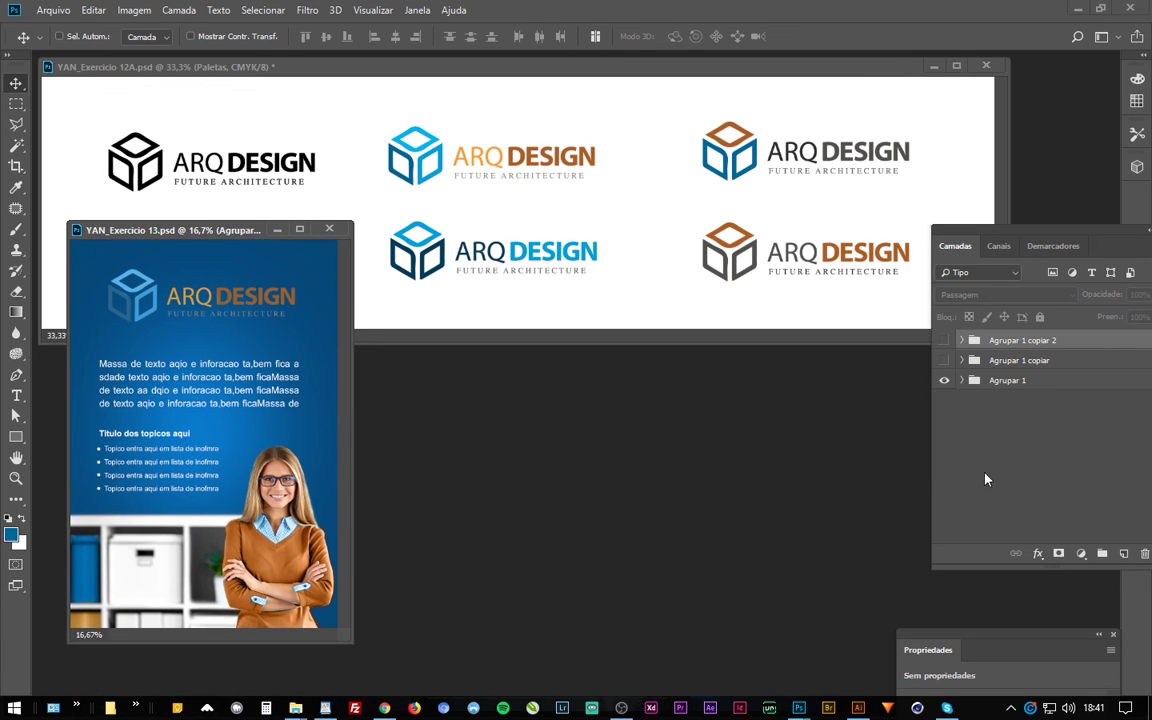
click(945, 342)
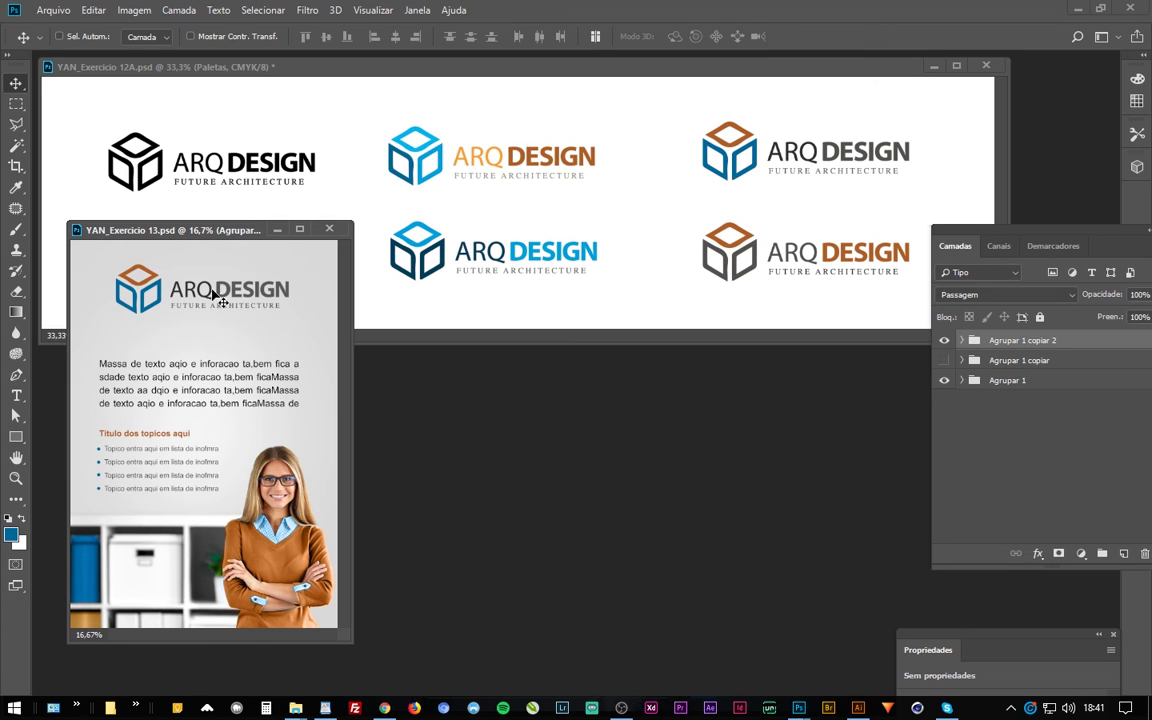
drag(221, 236, 495, 232)
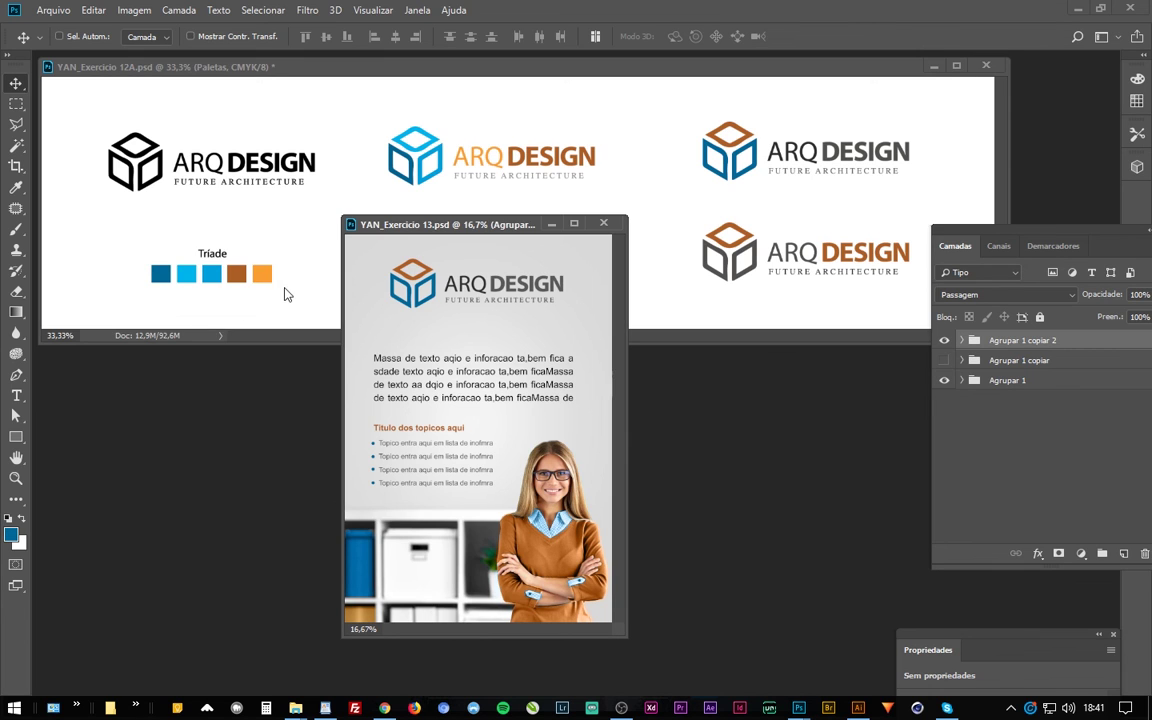
click(944, 340)
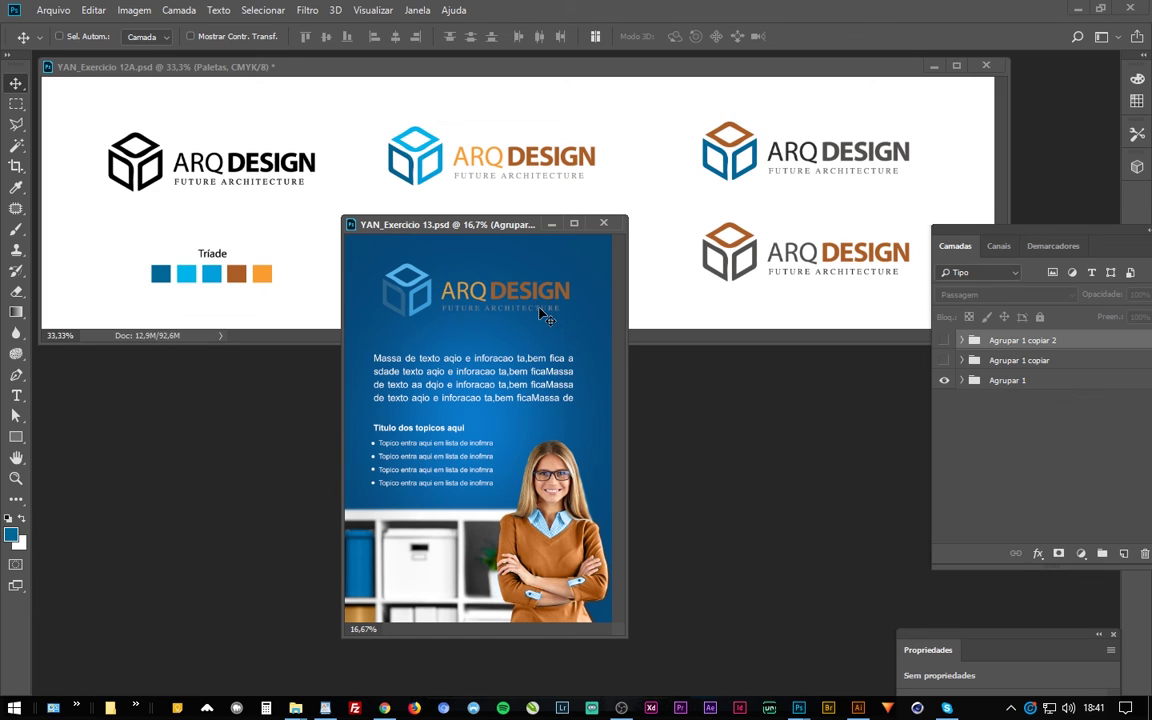
click(944, 342)
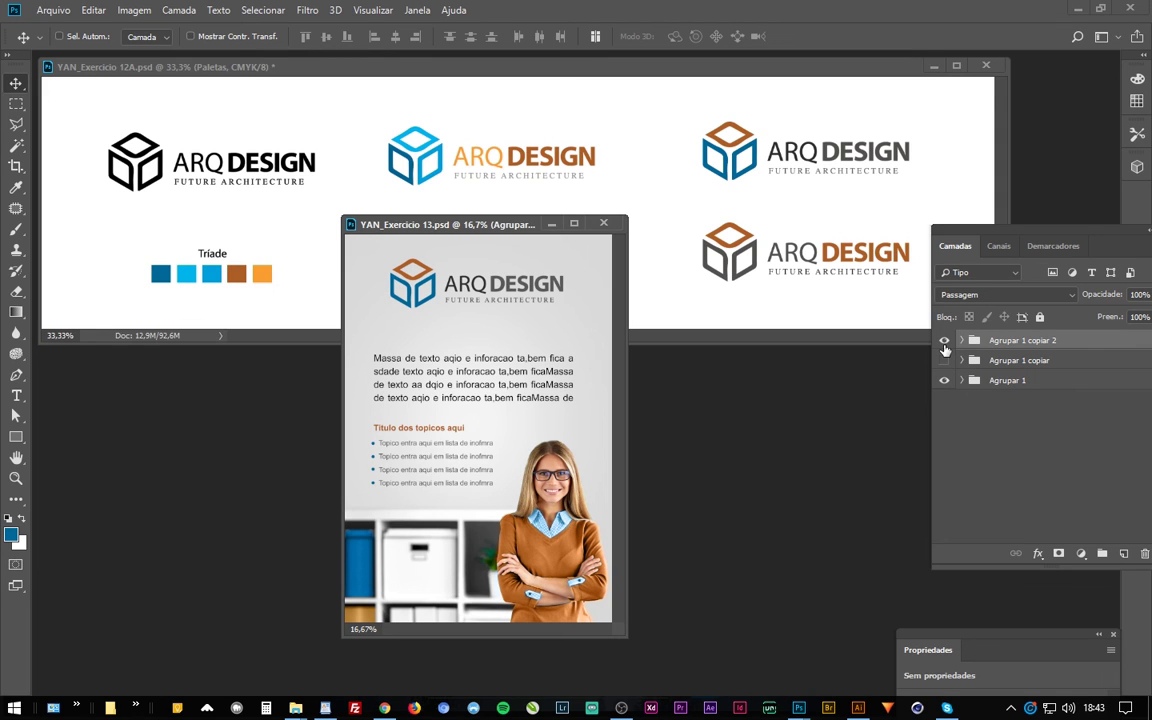
Step: Raise the body text slightly and recolour 'Titulo dos topicos aqui' to the logo's blue
key(f)
key(ctrl+plus)
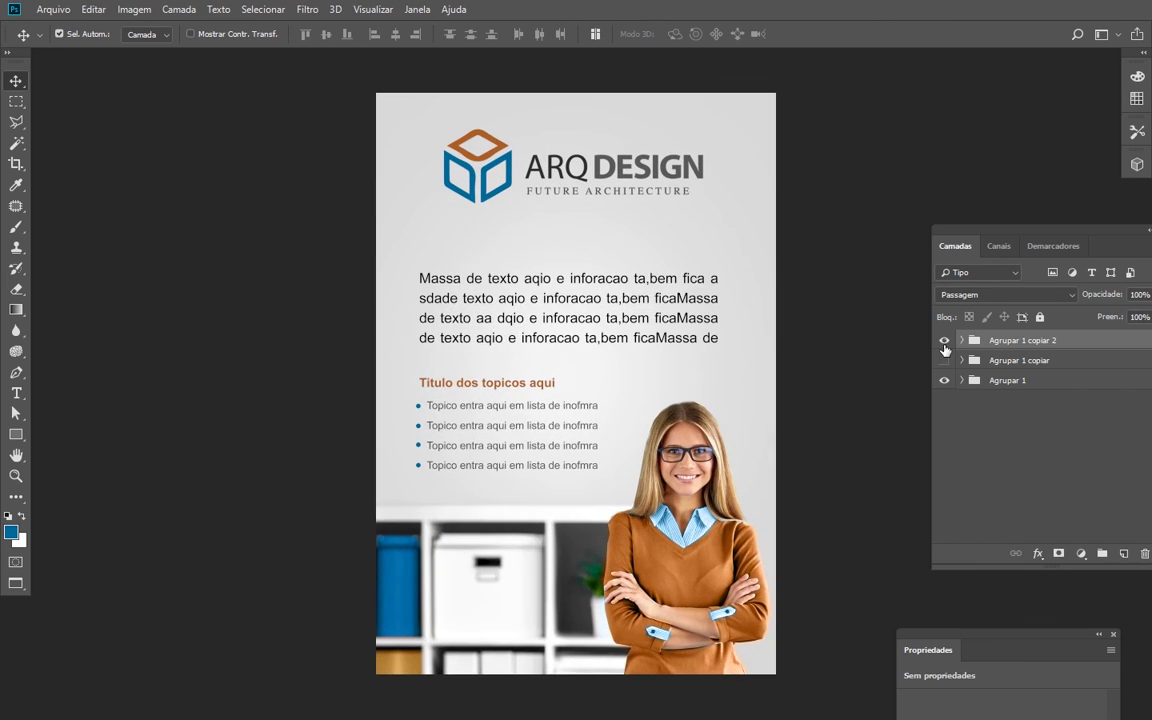
key(f)
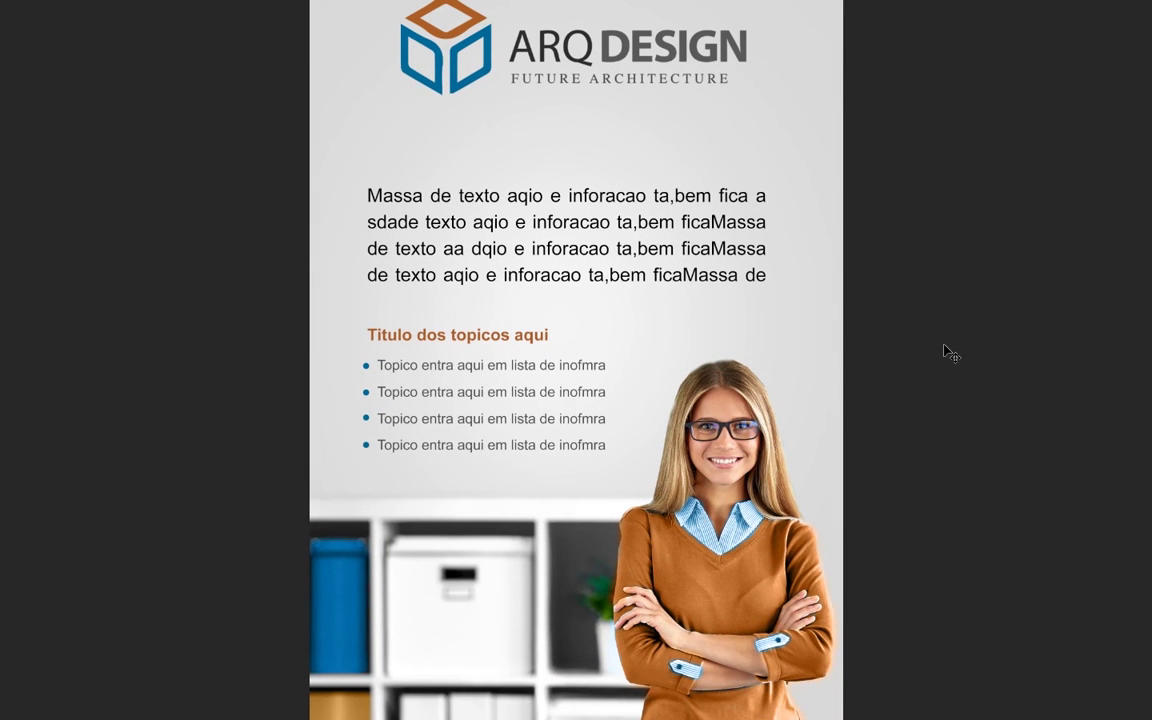
drag(838, 341, 825, 393)
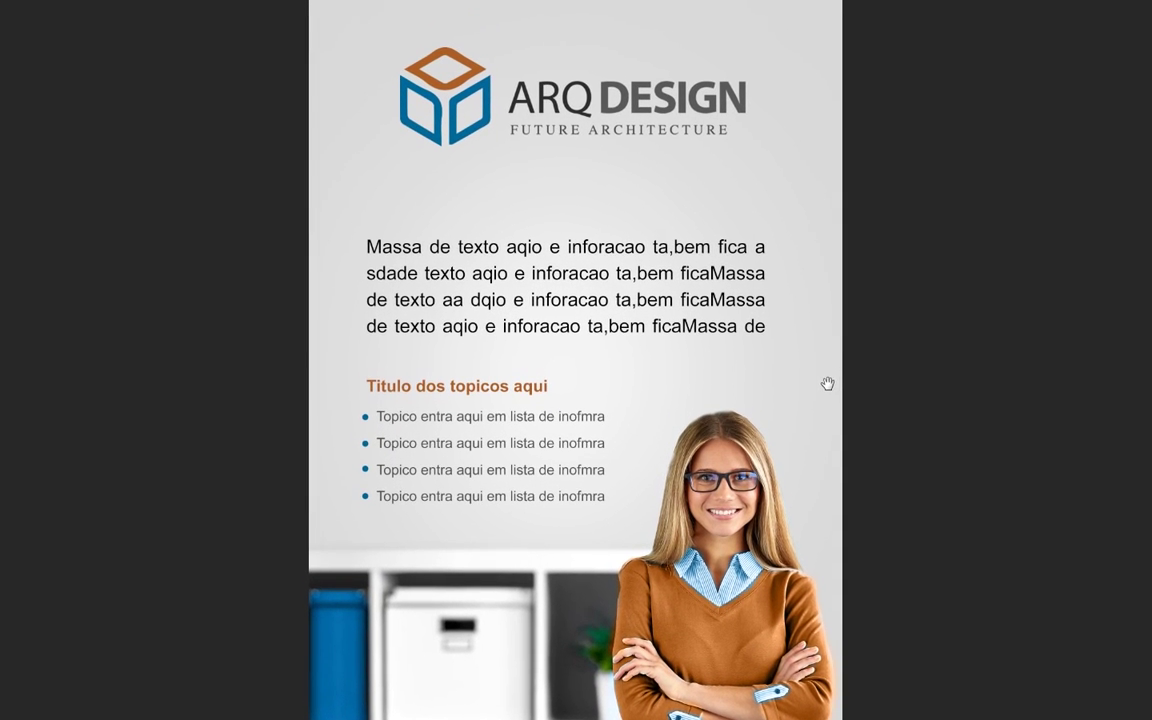
drag(825, 393, 816, 391)
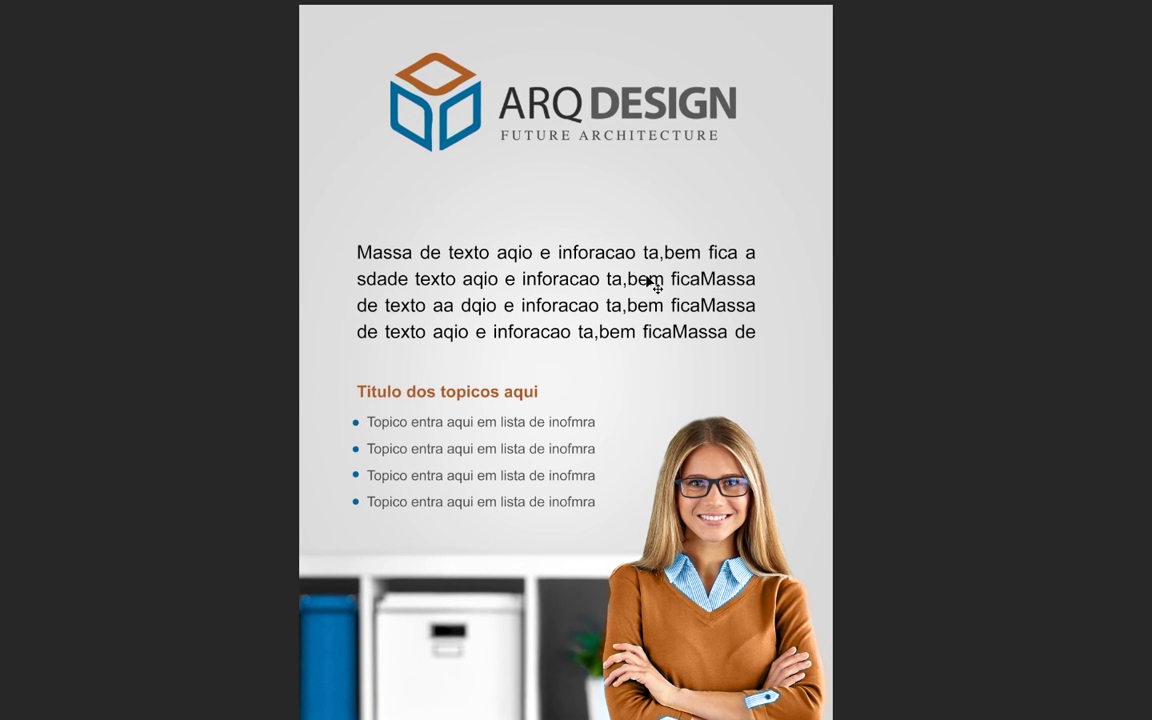
drag(624, 258, 624, 243)
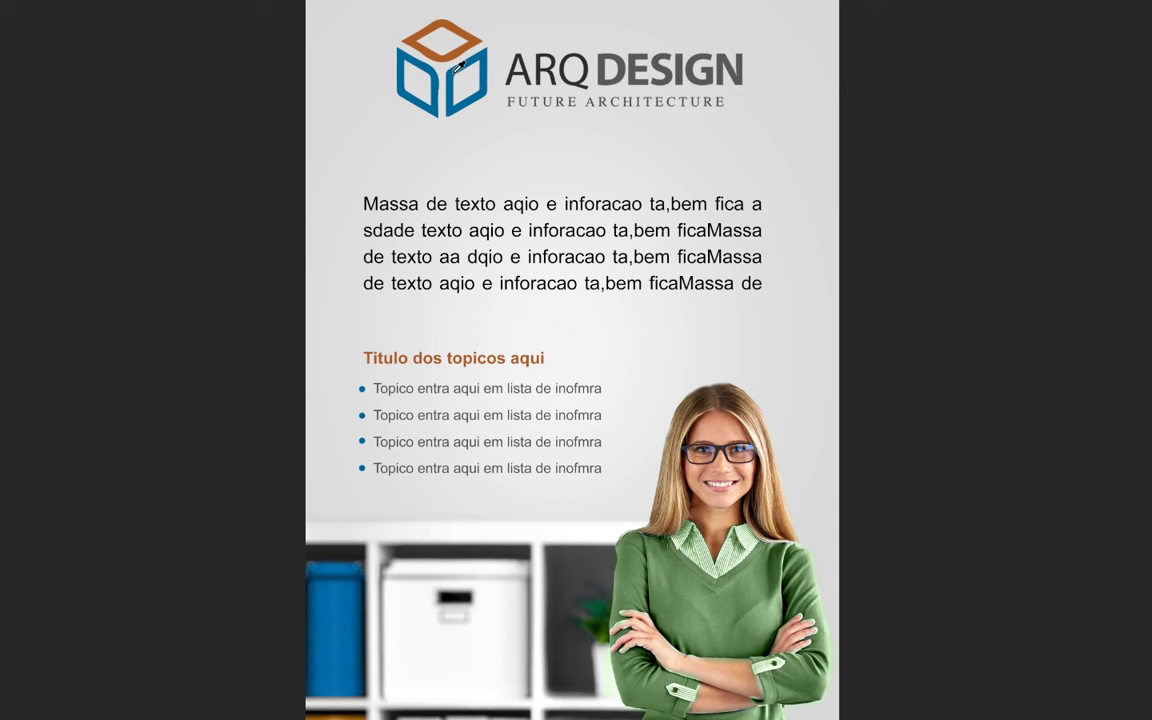
click(456, 68)
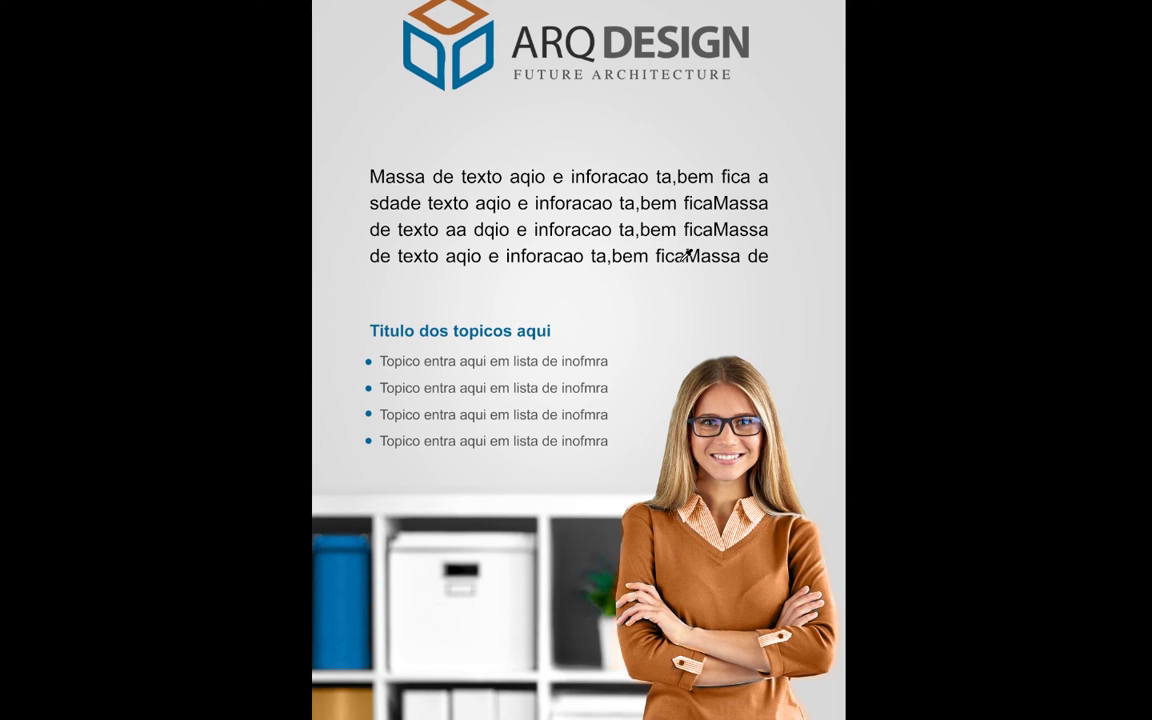
key(Tab)
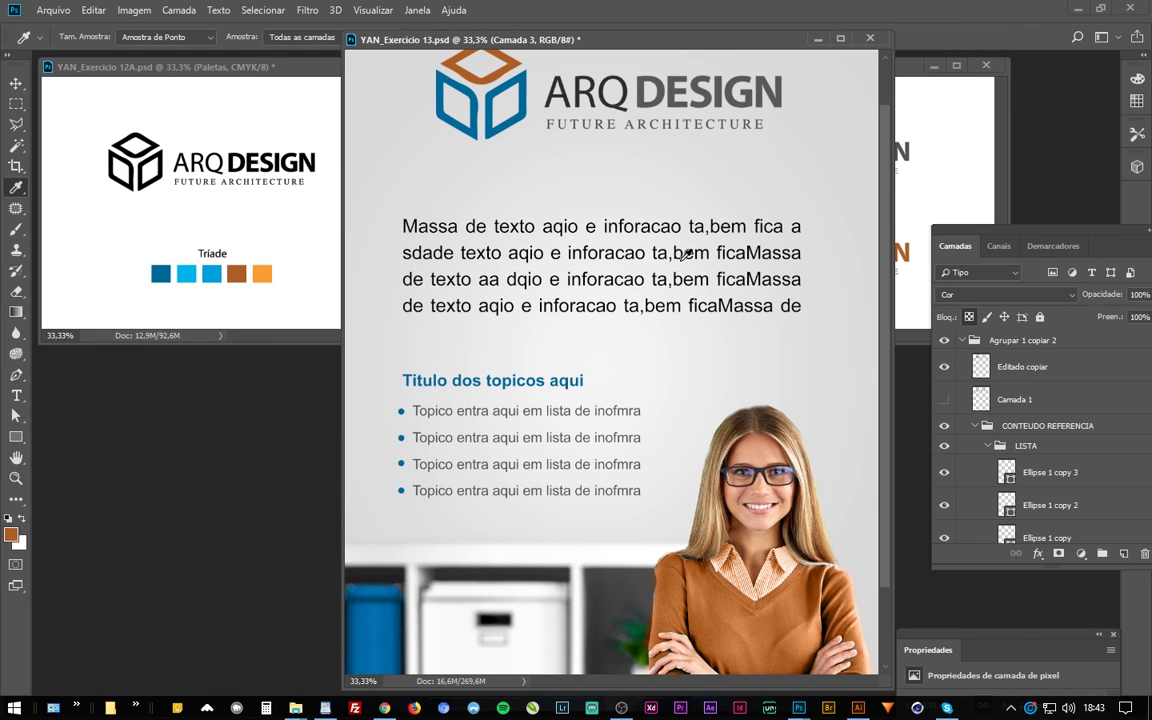